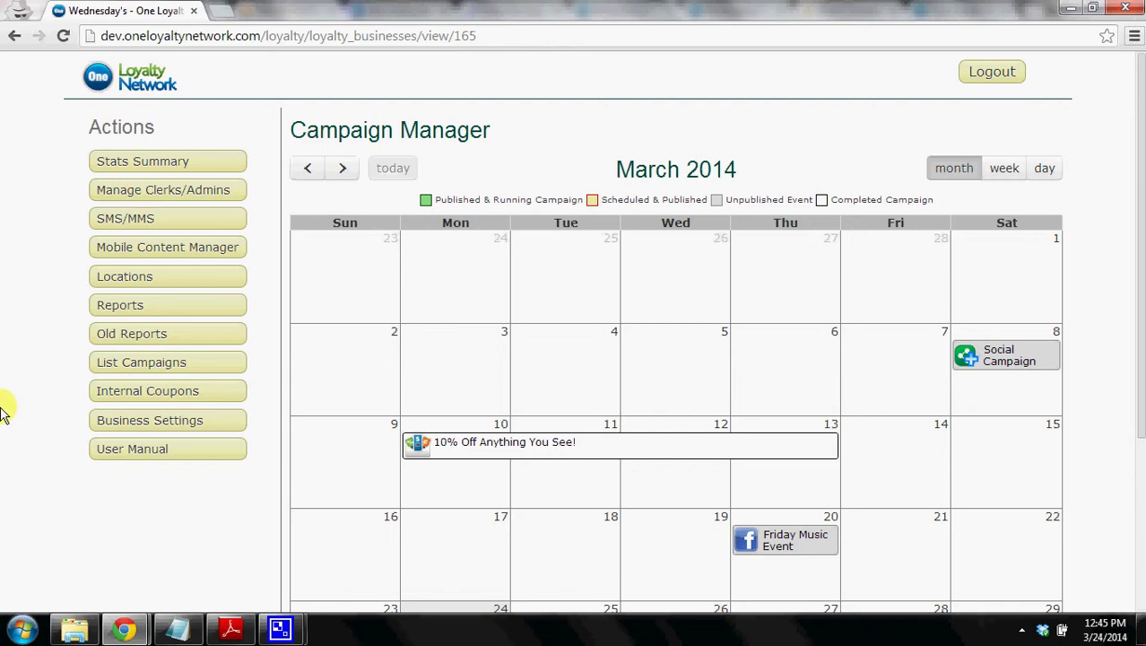
- Start a new PowerShare – Share to All campaign on March 24
scroll(1, 412, down, 2)
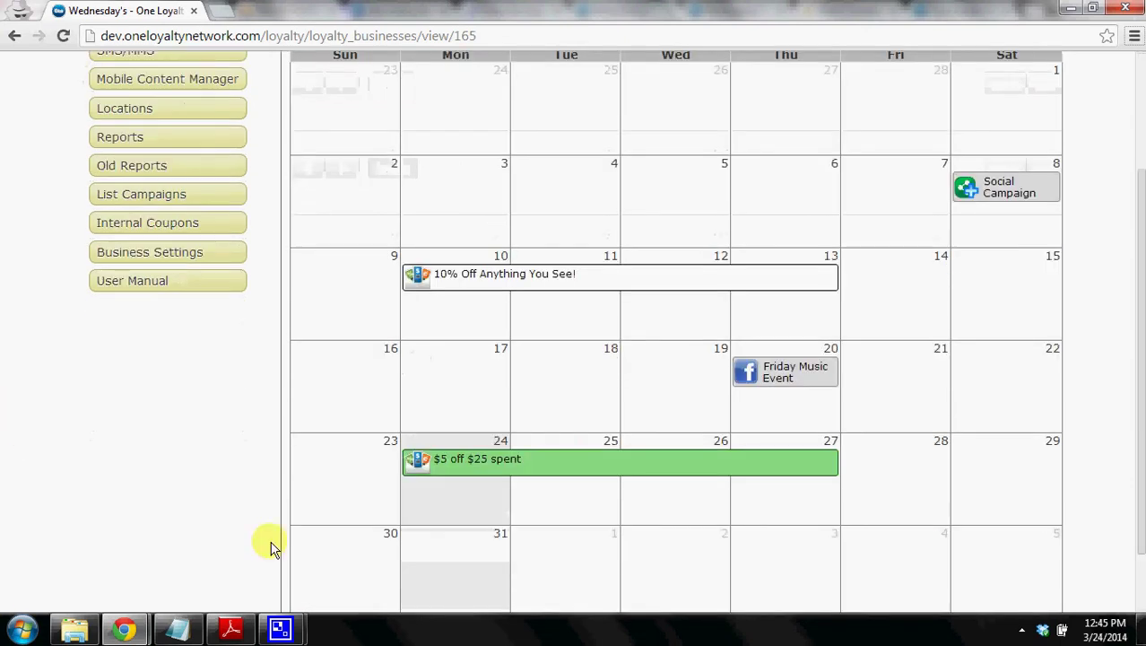
click(470, 502)
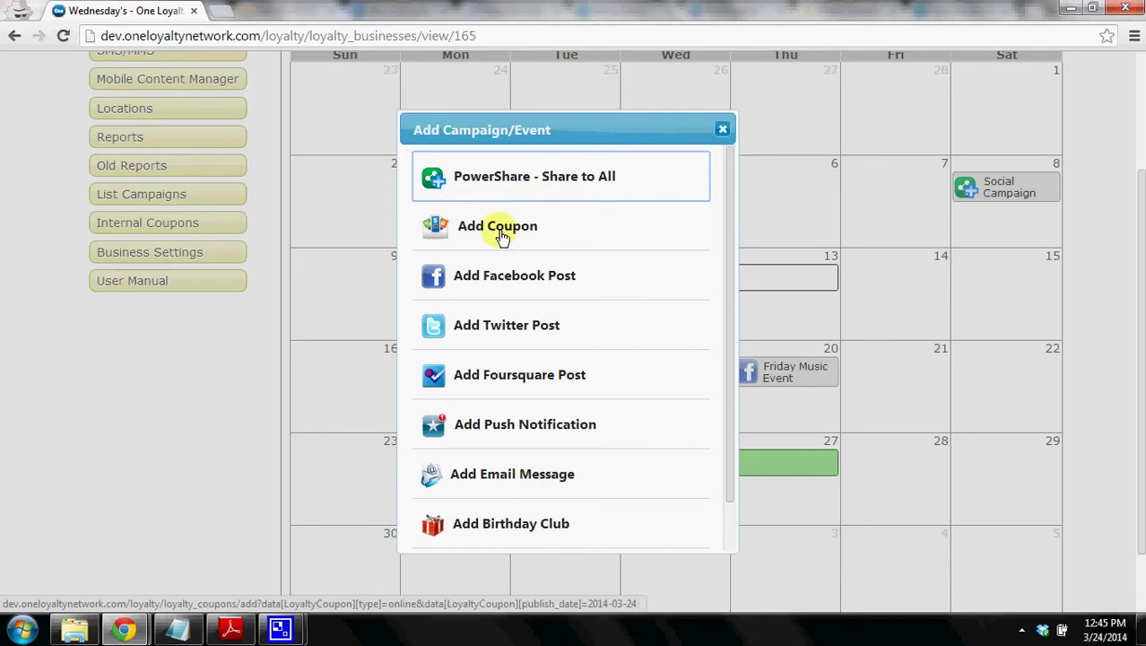
click(461, 276)
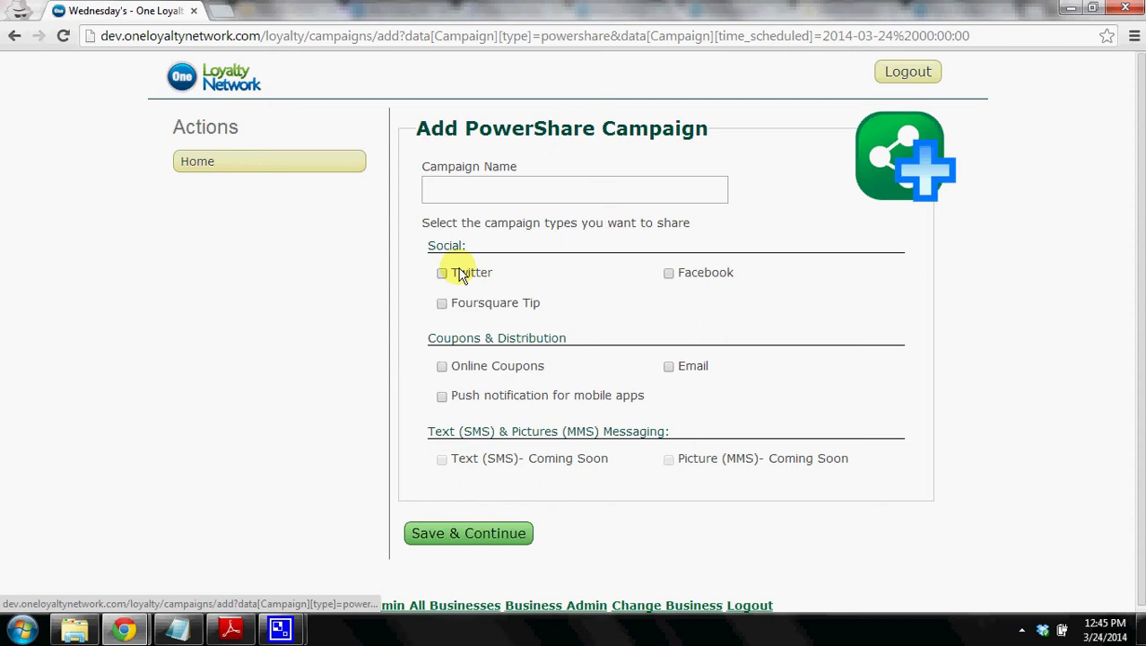
- Share to Twitter, Foursquare Tip, Facebook and Online Coupons, name it '$10 off message', and save
click(443, 272)
click(441, 304)
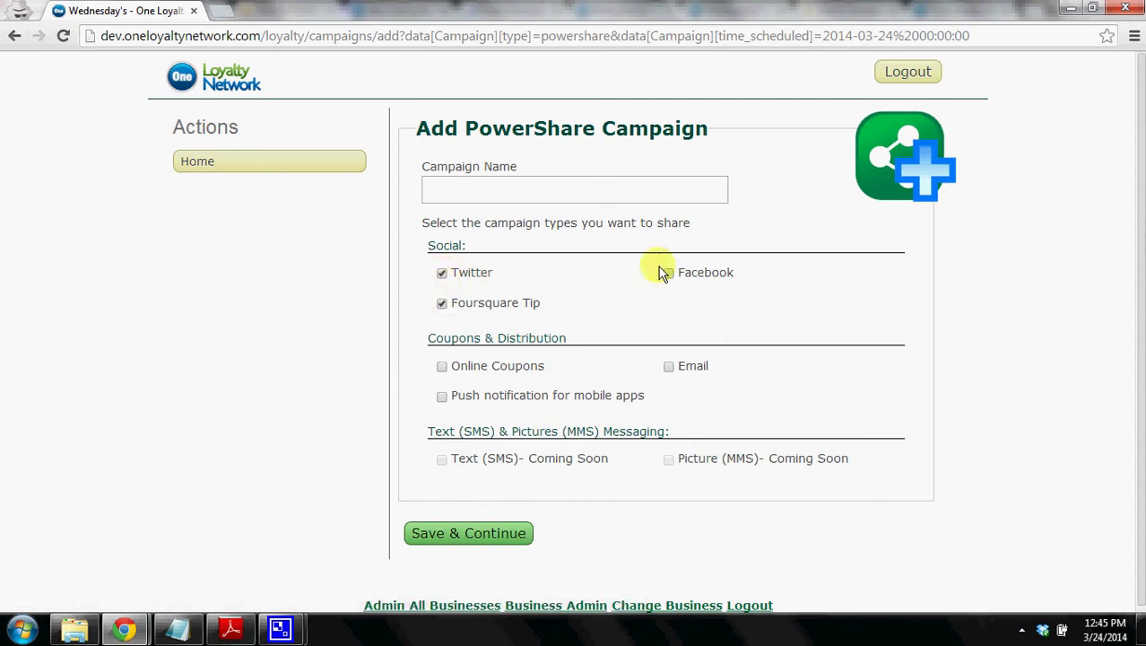
click(669, 272)
click(441, 365)
click(501, 193)
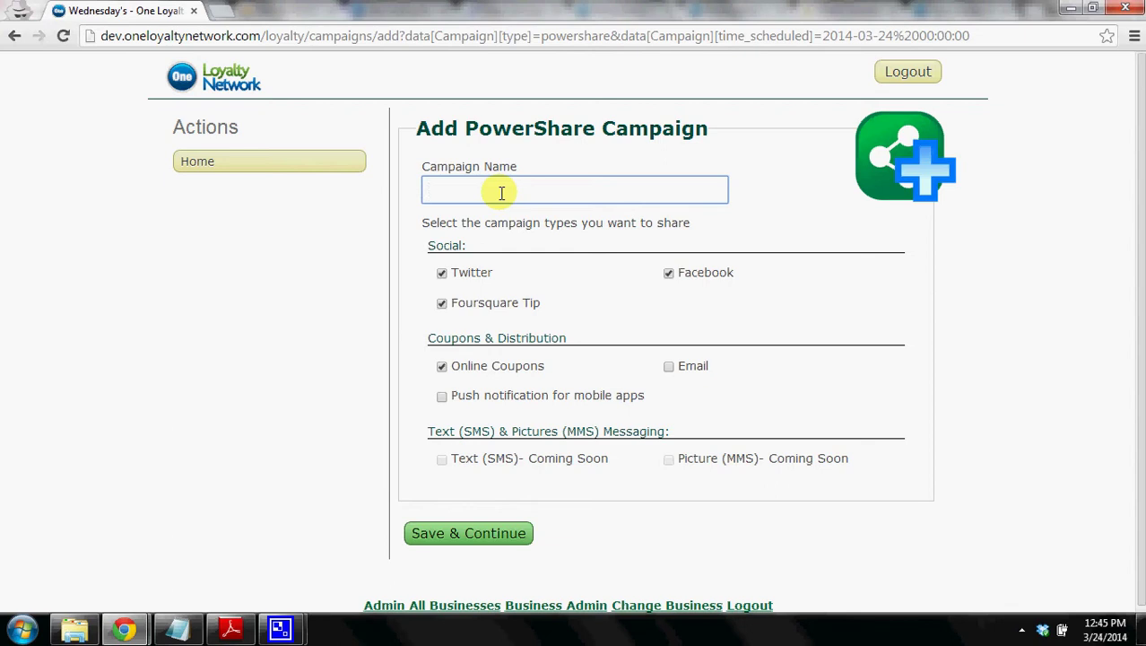
text($10 off message)
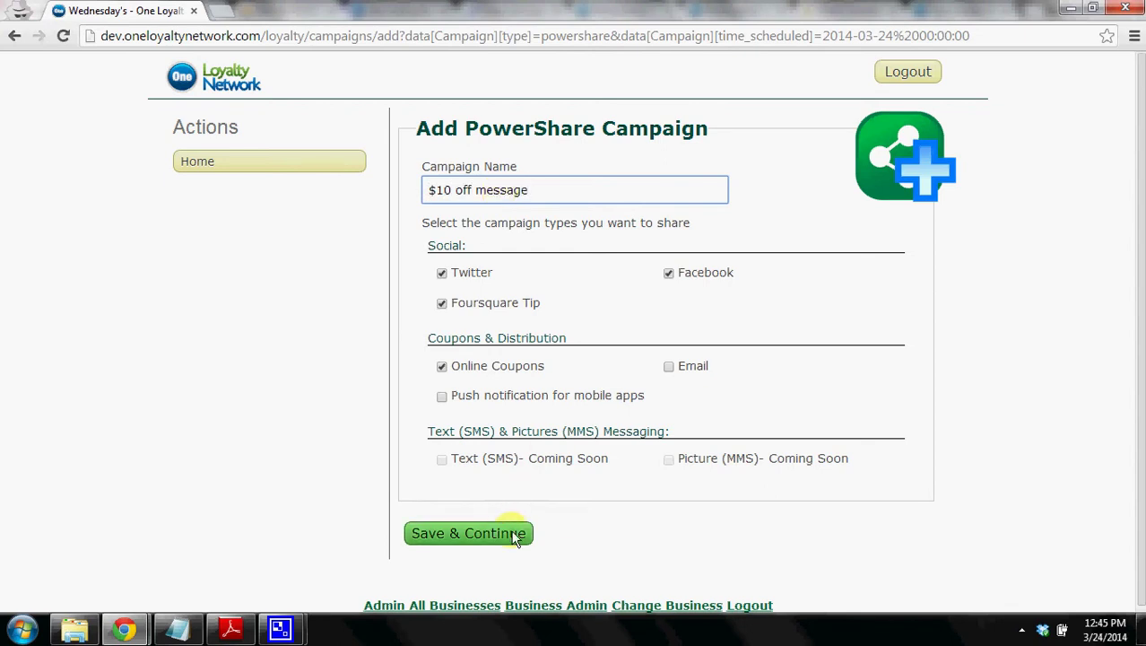
click(515, 535)
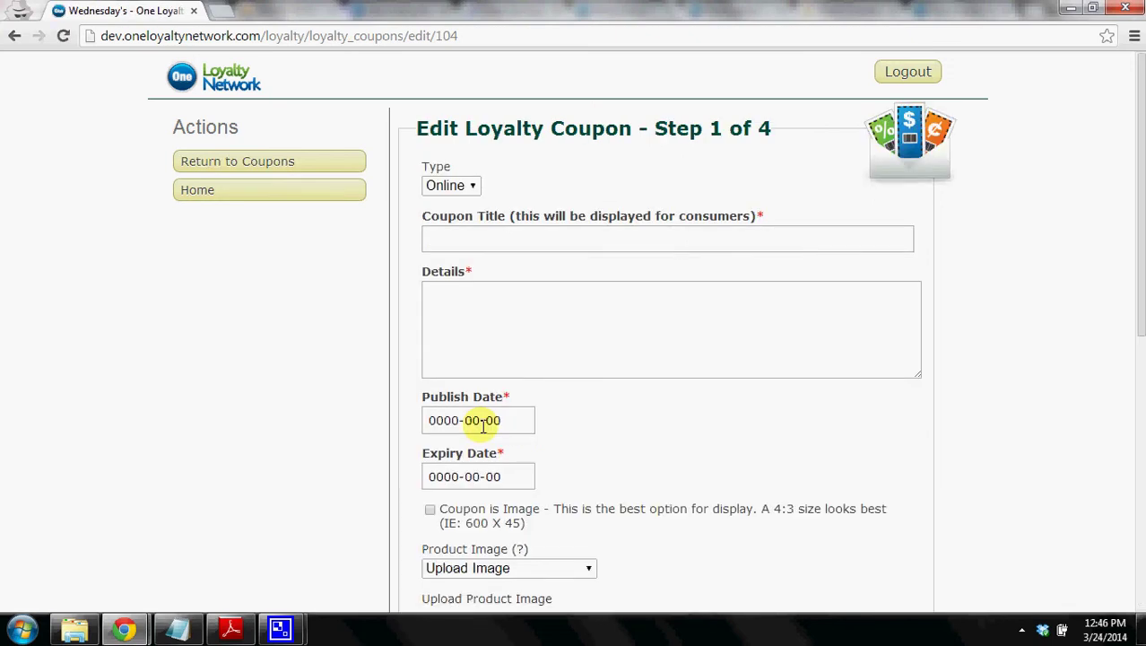
- Enter the suggested '$10 off' coupon title and the details 'the name says it all.'
click(464, 238)
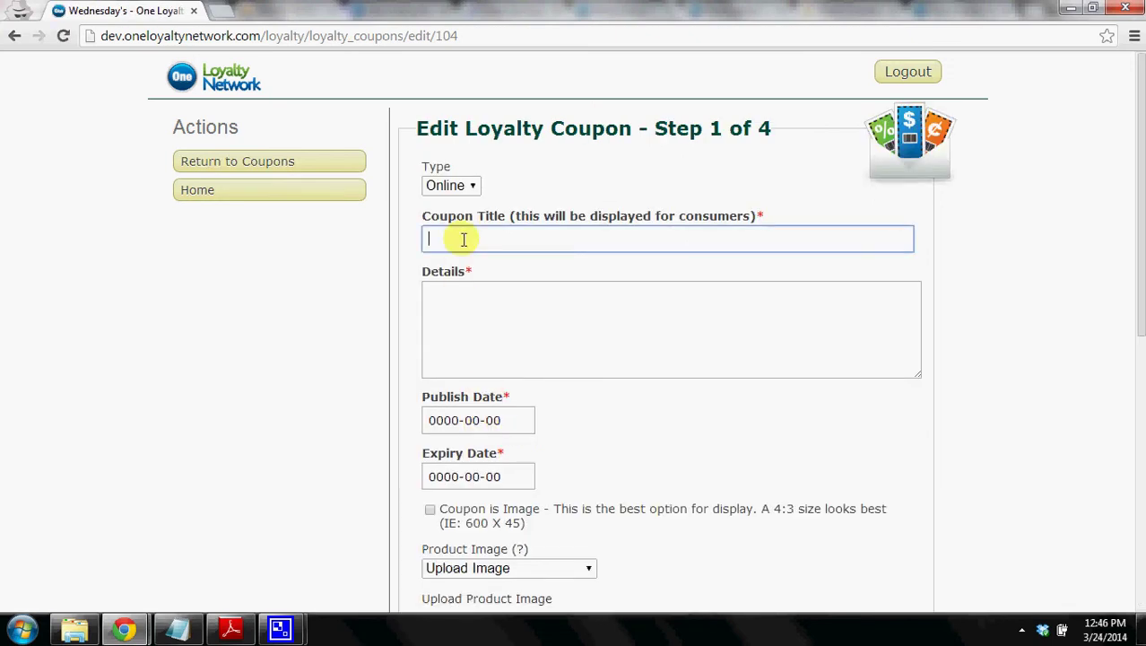
text($10 o)
key(Down)
key(Tab)
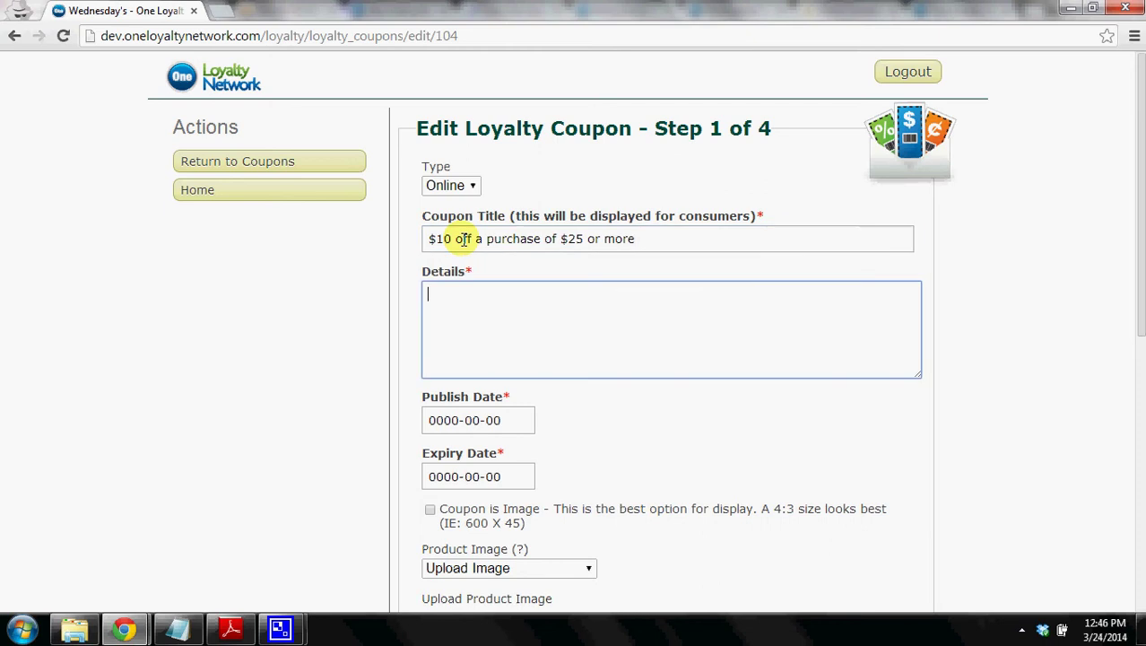
text(the name says it all.)
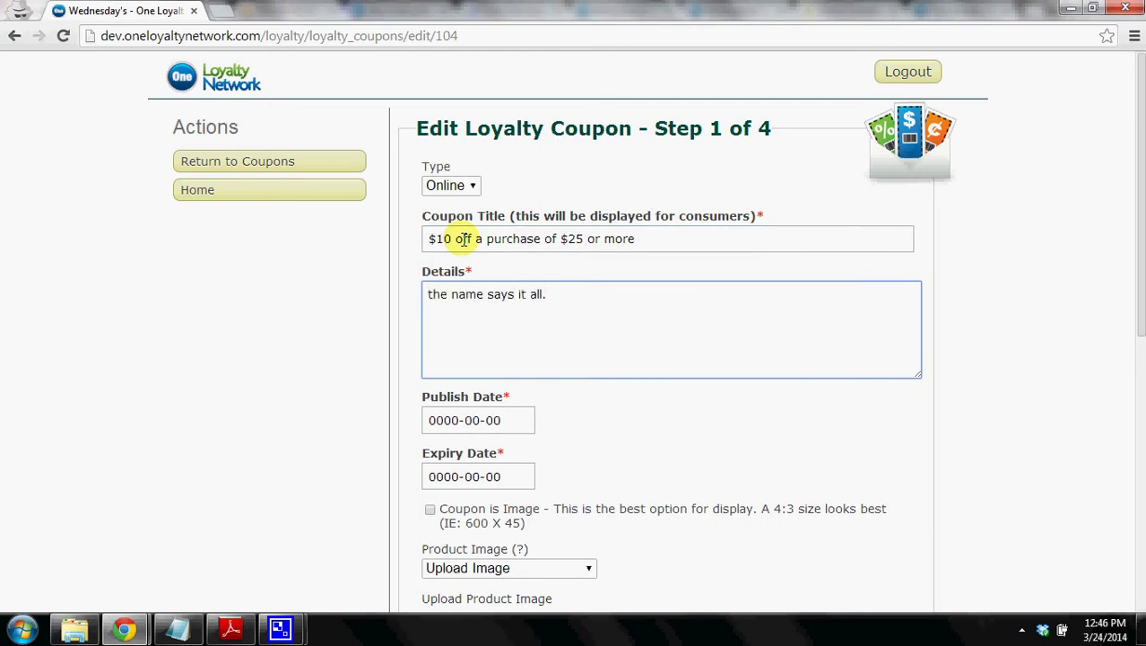
- Set the coupon to publish March 24 and expire March 28
click(510, 428)
click(479, 364)
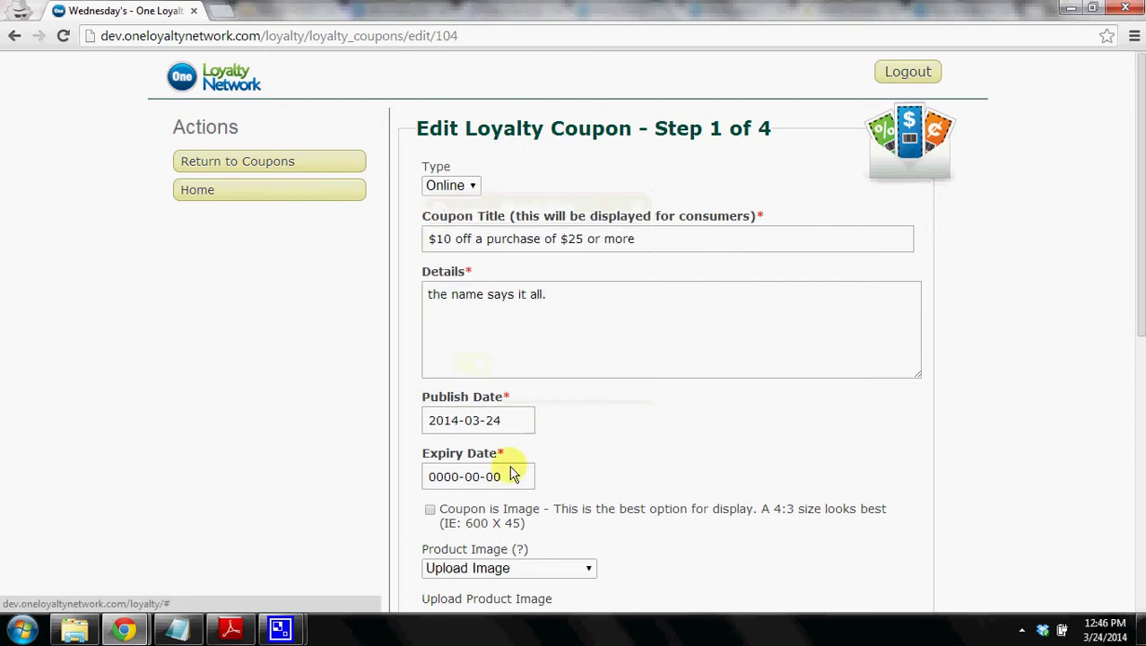
click(513, 475)
click(608, 419)
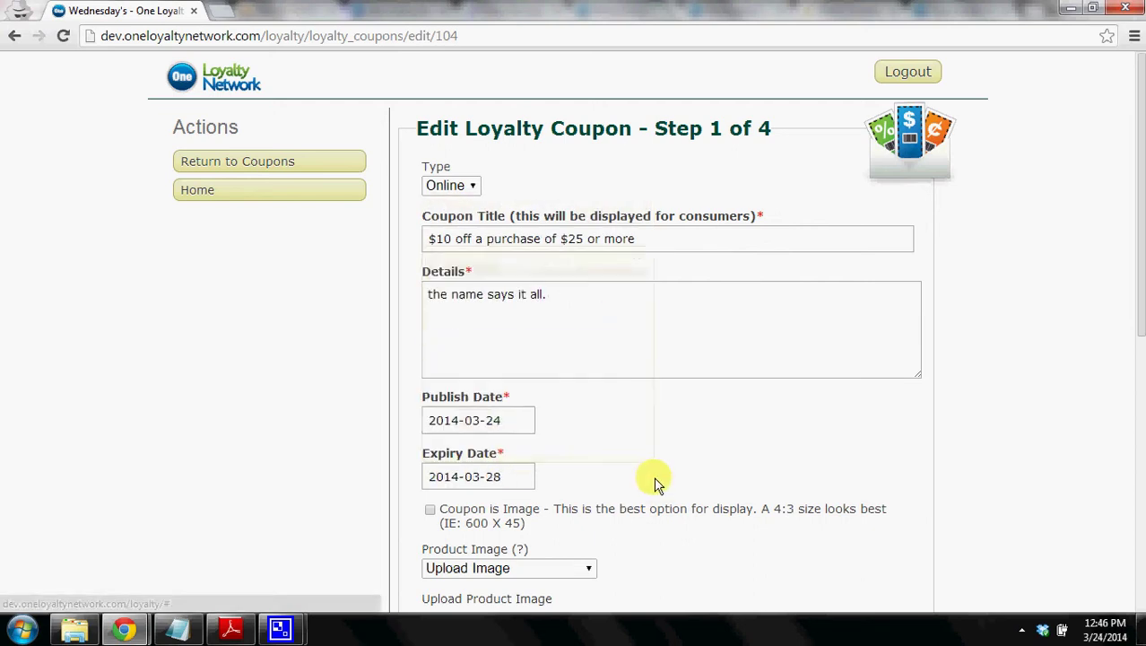
- Make it an image coupon using the ready-made $10 off pizza image
scroll(655, 484, down, 2)
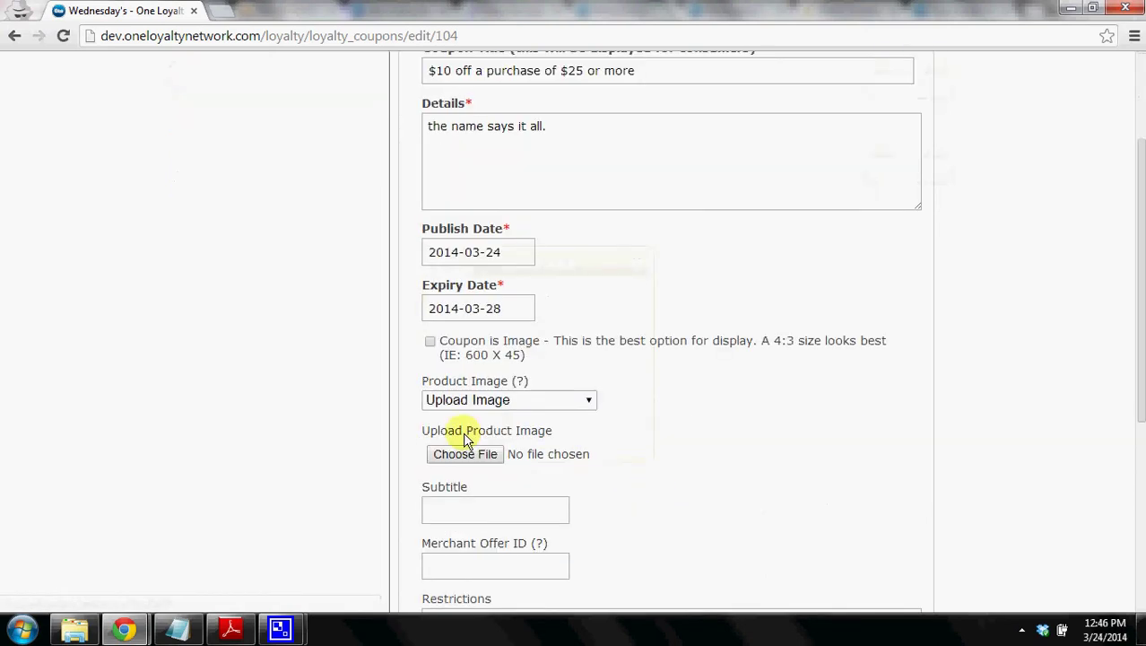
click(430, 341)
click(750, 399)
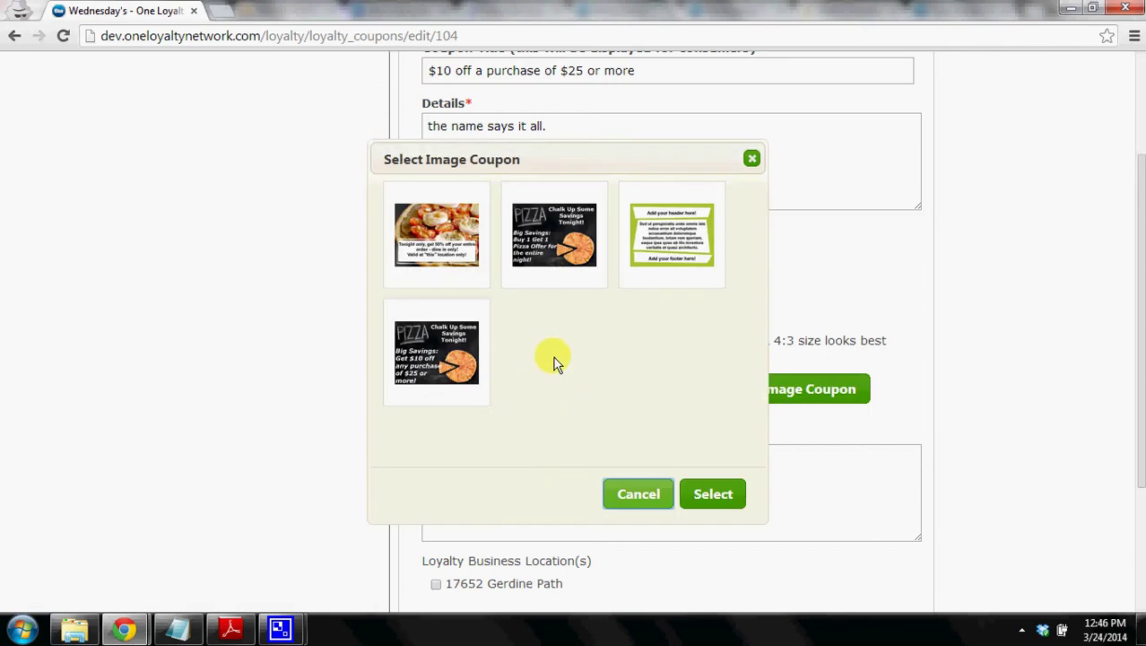
click(456, 355)
click(709, 491)
- Enter 'n/a' as restrictions, assign the business location, and save the coupon
scroll(695, 493, down, 2)
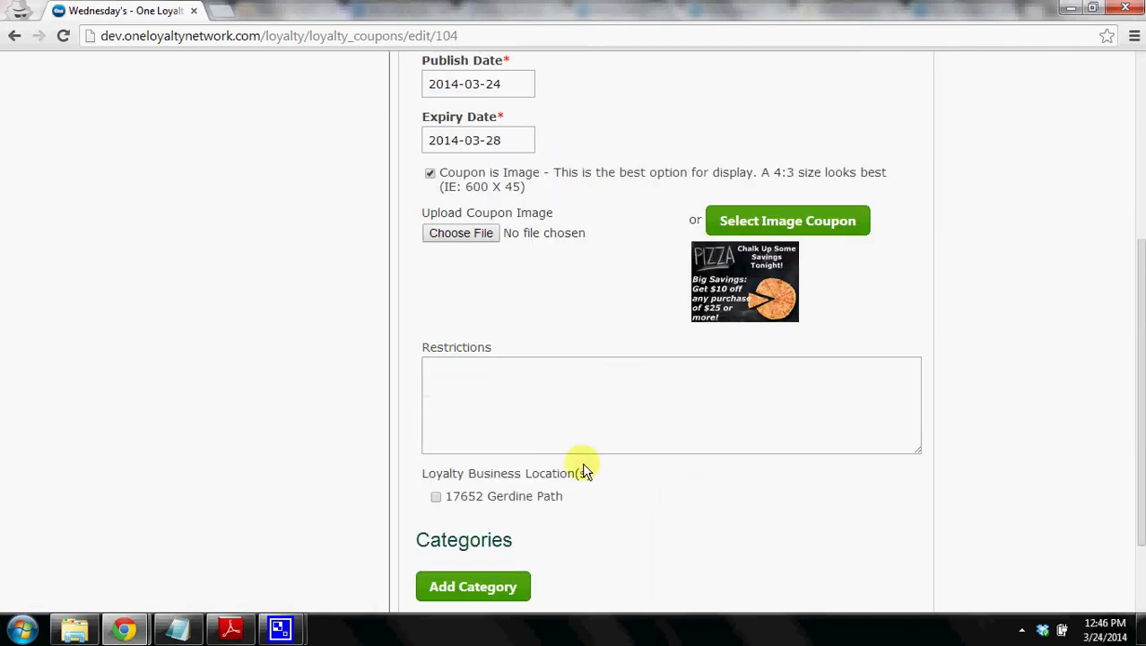
click(556, 426)
text(n/a)
scroll(556, 427, down, 2)
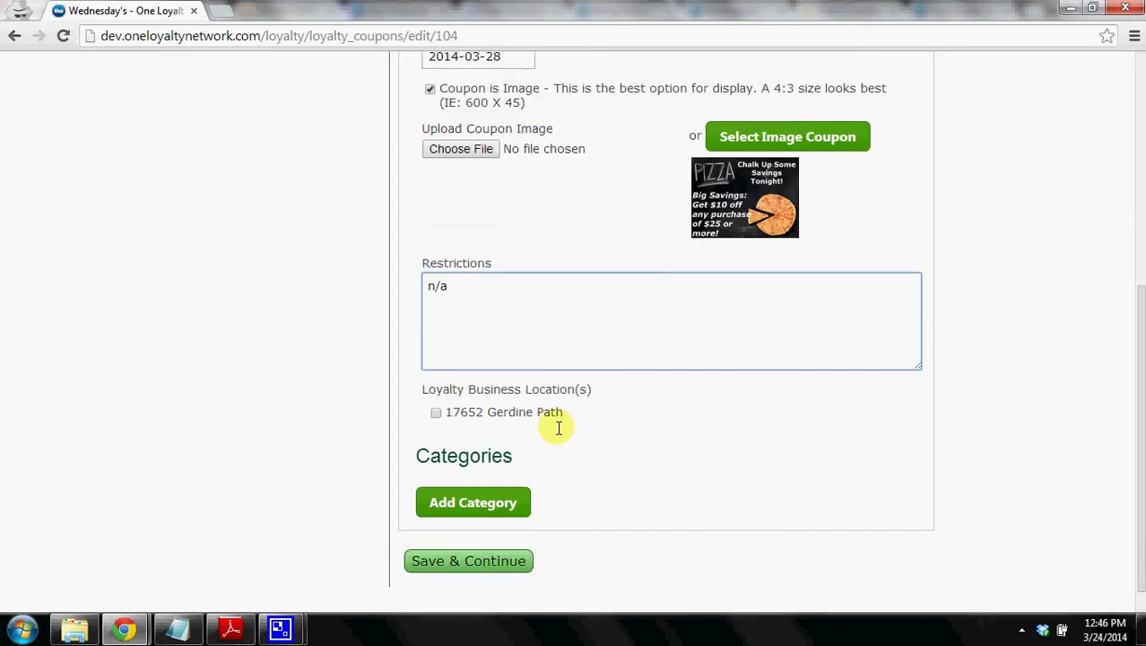
click(436, 380)
click(516, 527)
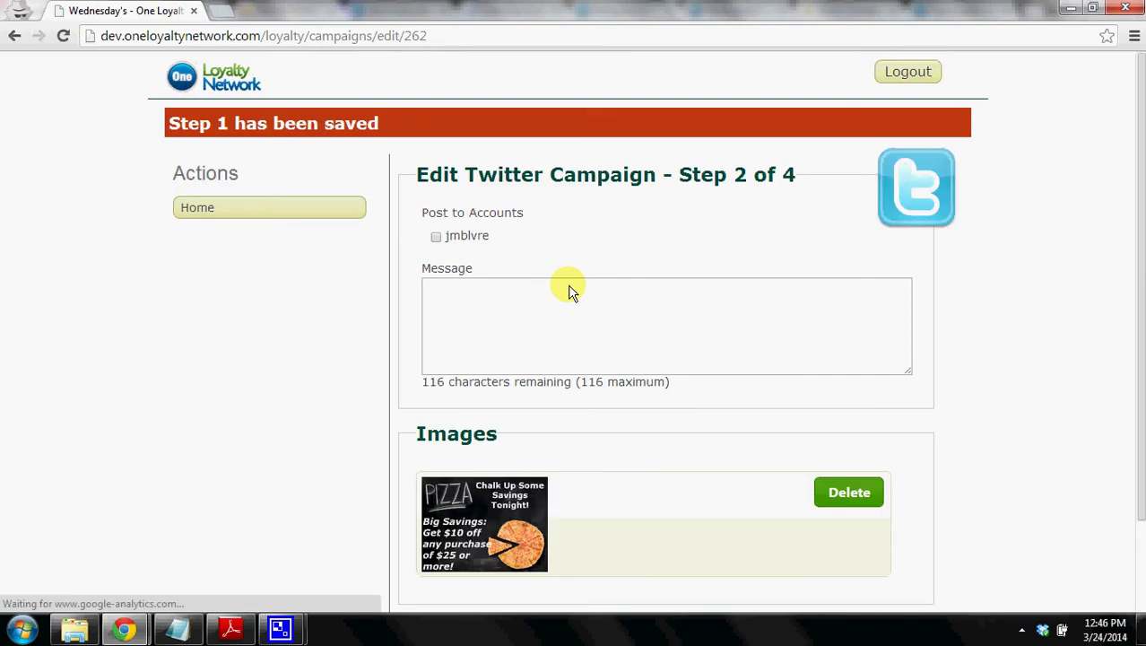
- Post 'Get $10 off your purchase of $25 or more this week!' to the Twitter account and save
click(436, 236)
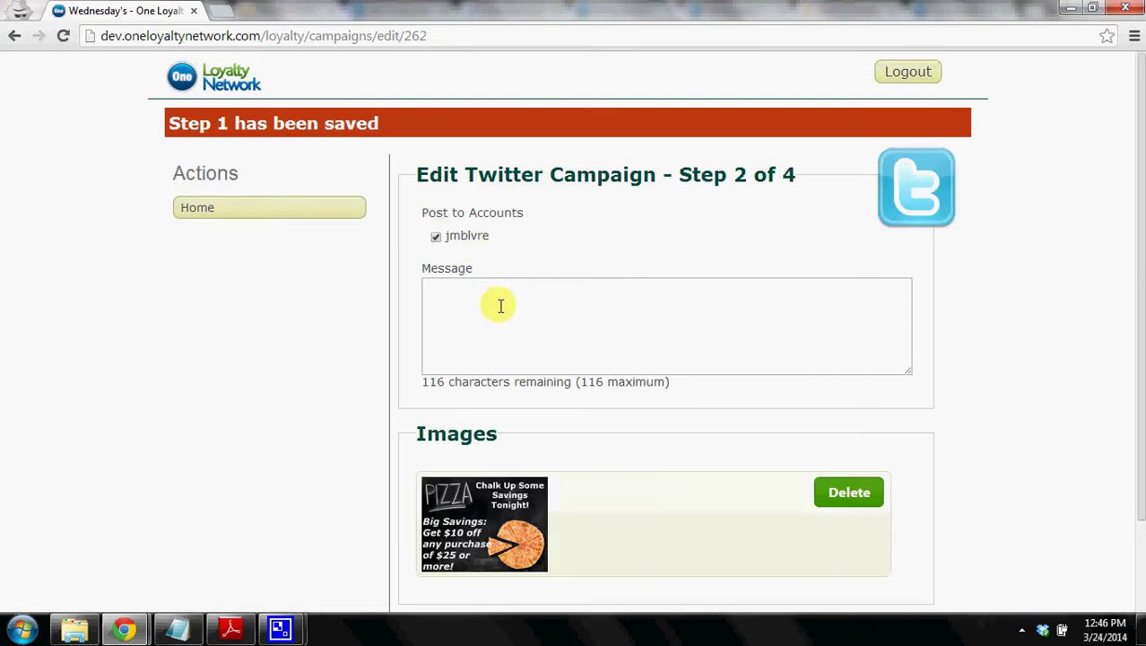
click(500, 306)
text(G)
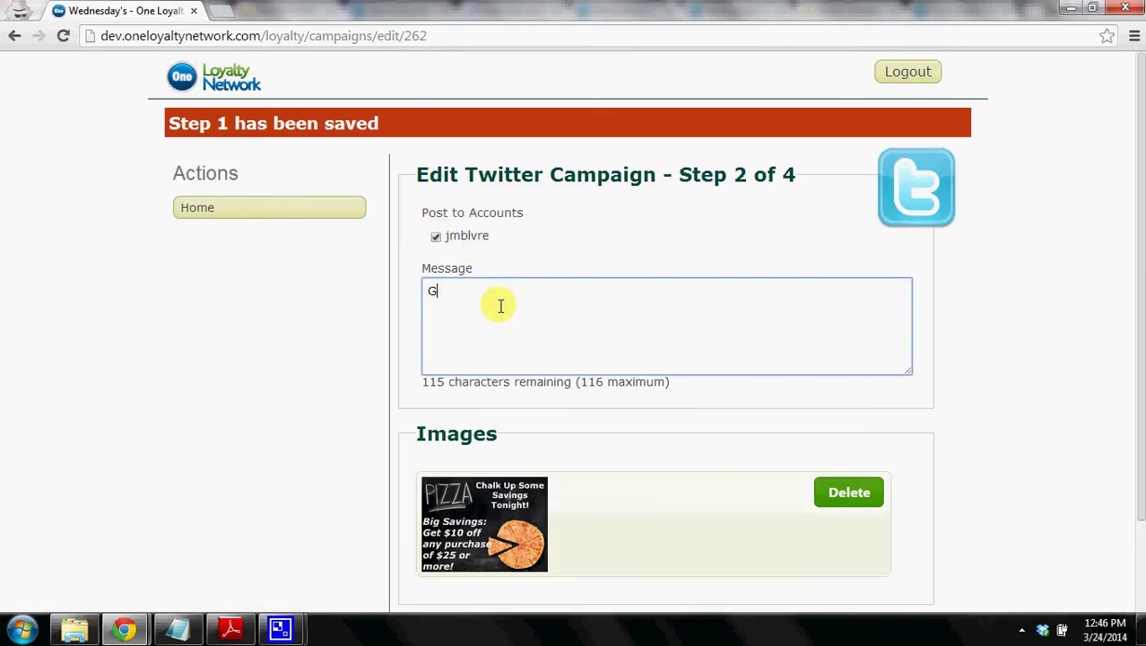
text(et $10 off your purchase of )
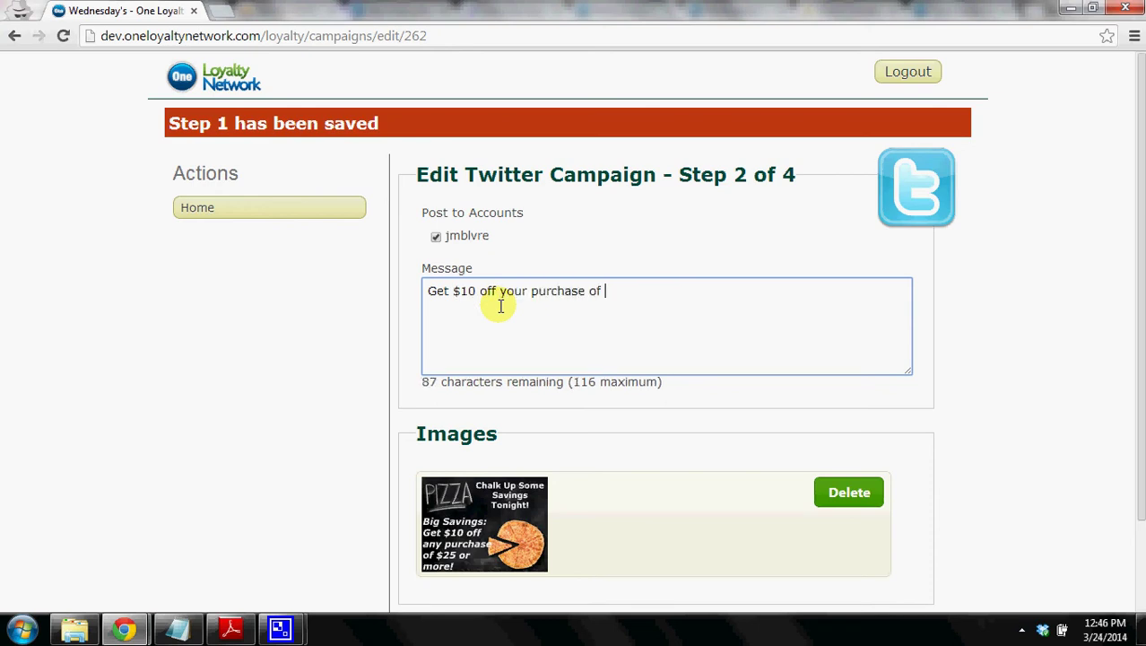
text($25 or more this week!)
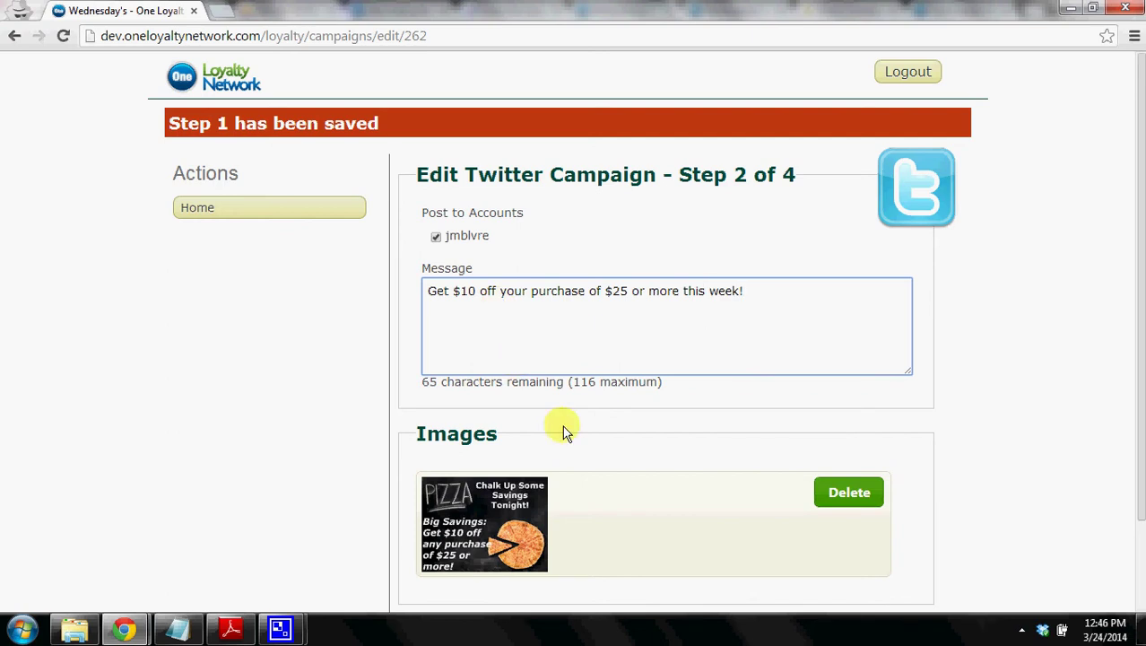
scroll(570, 435, down, 1)
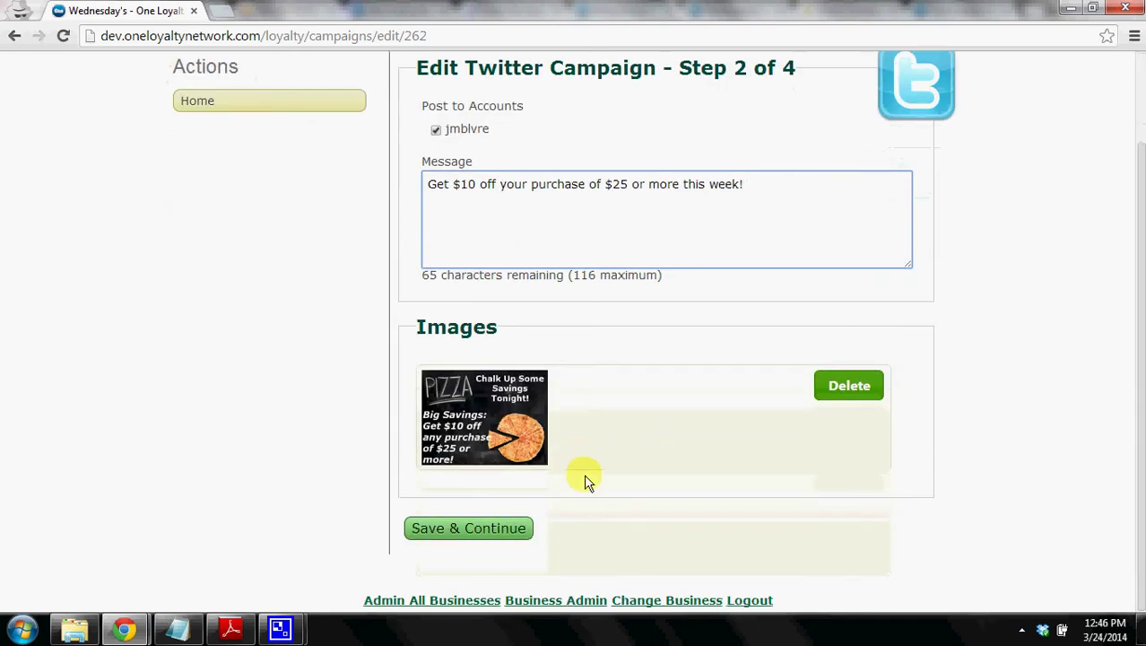
click(516, 532)
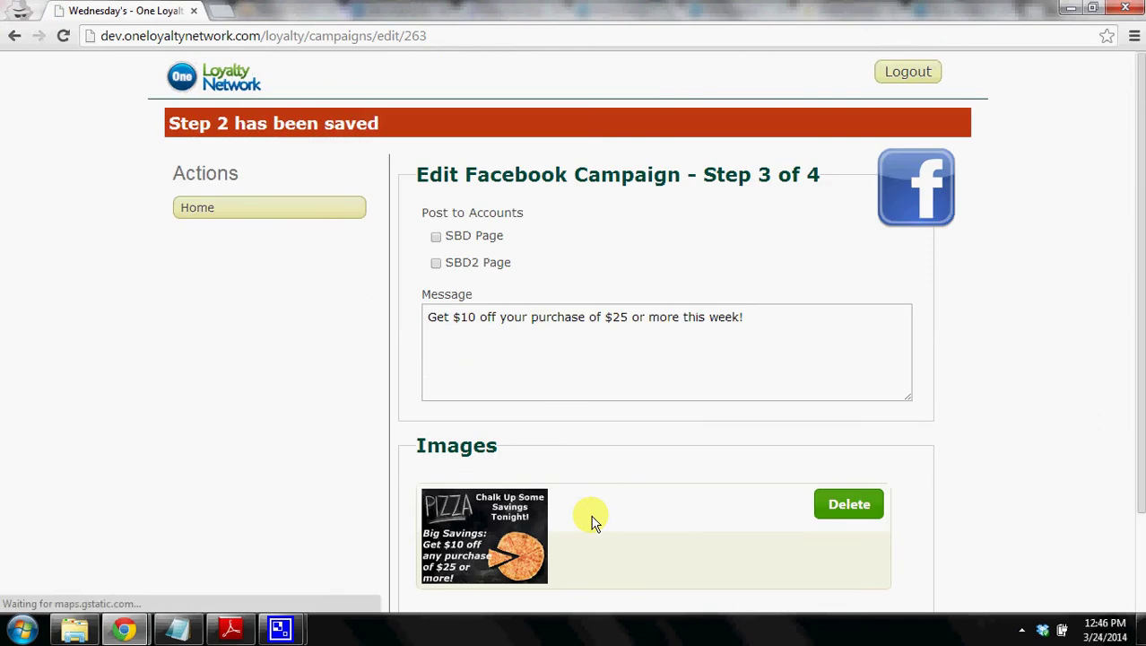
- Select SBD Page and SBD2 Page as the Facebook targets and save the step
click(436, 235)
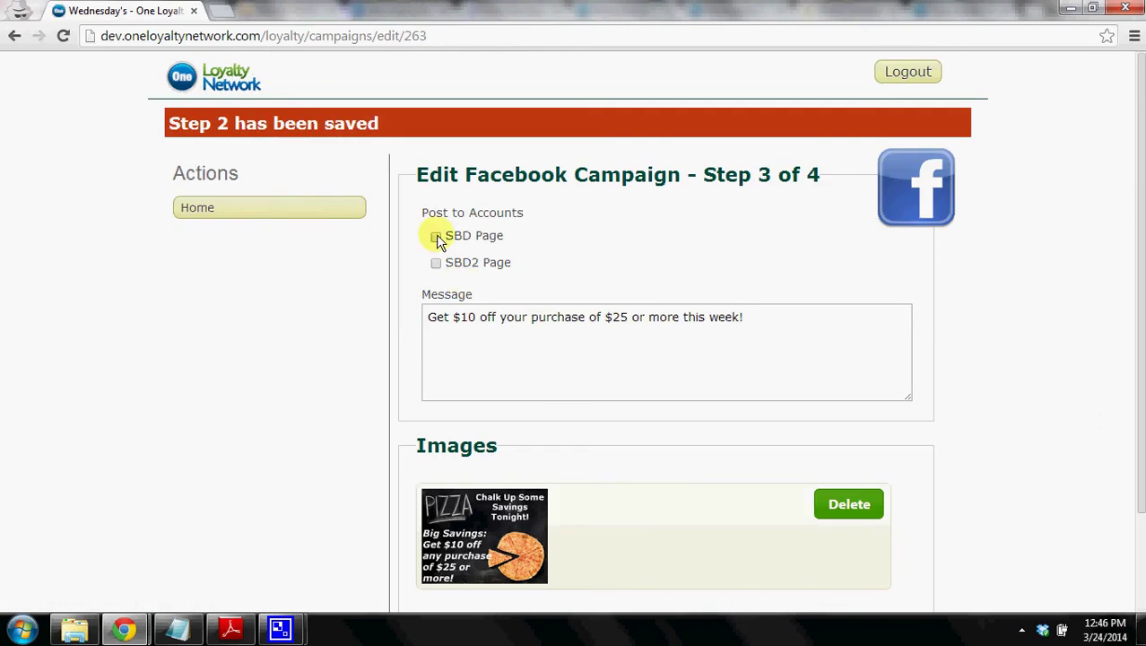
click(436, 262)
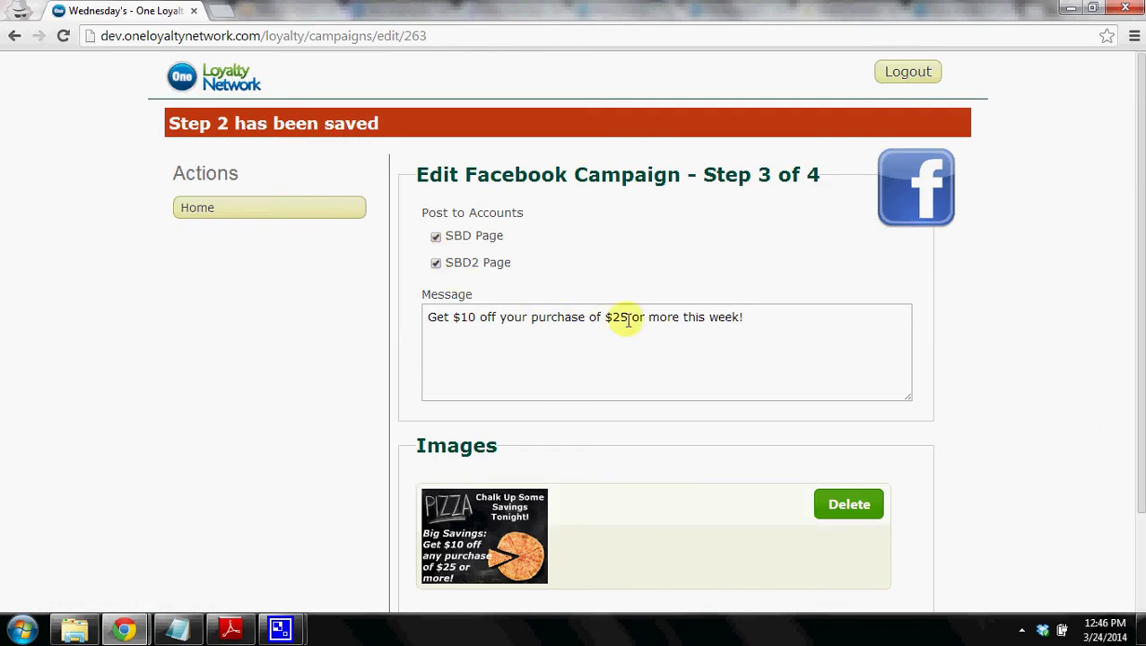
scroll(609, 367, down, 3)
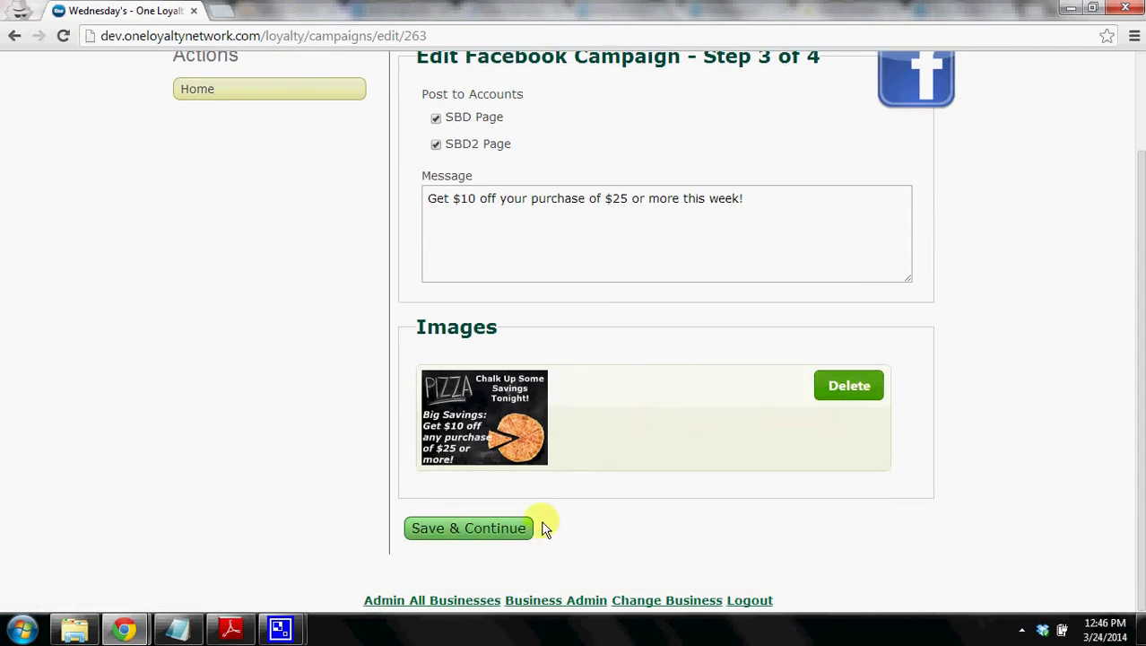
click(511, 527)
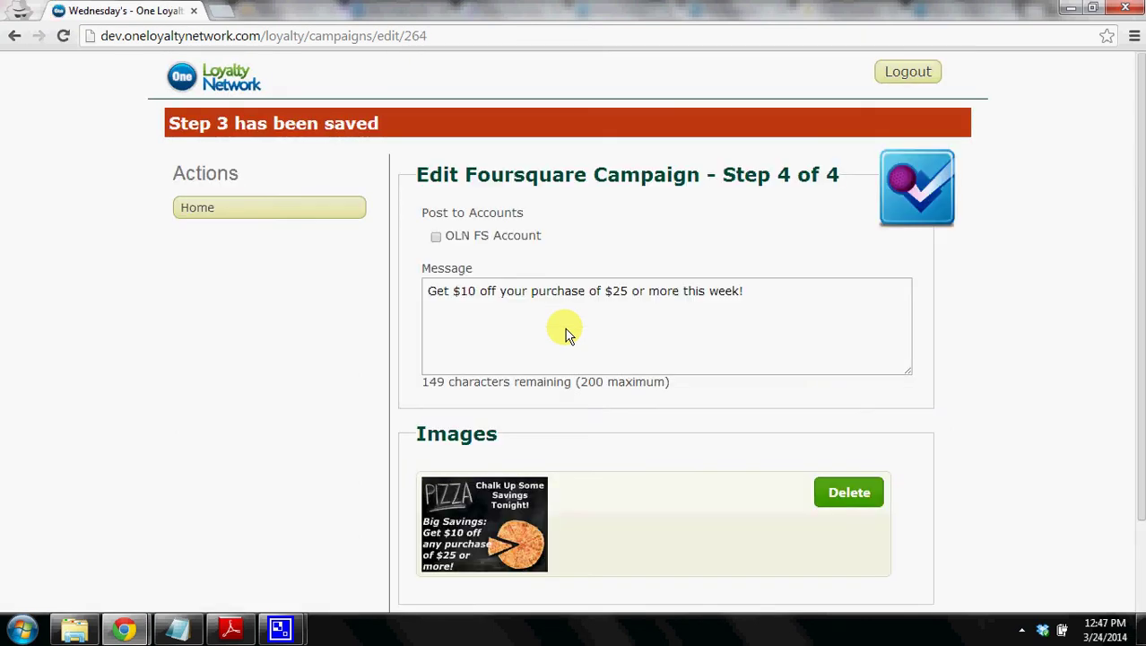
- Select OLN FS Account as the Foursquare target and save the step
click(436, 236)
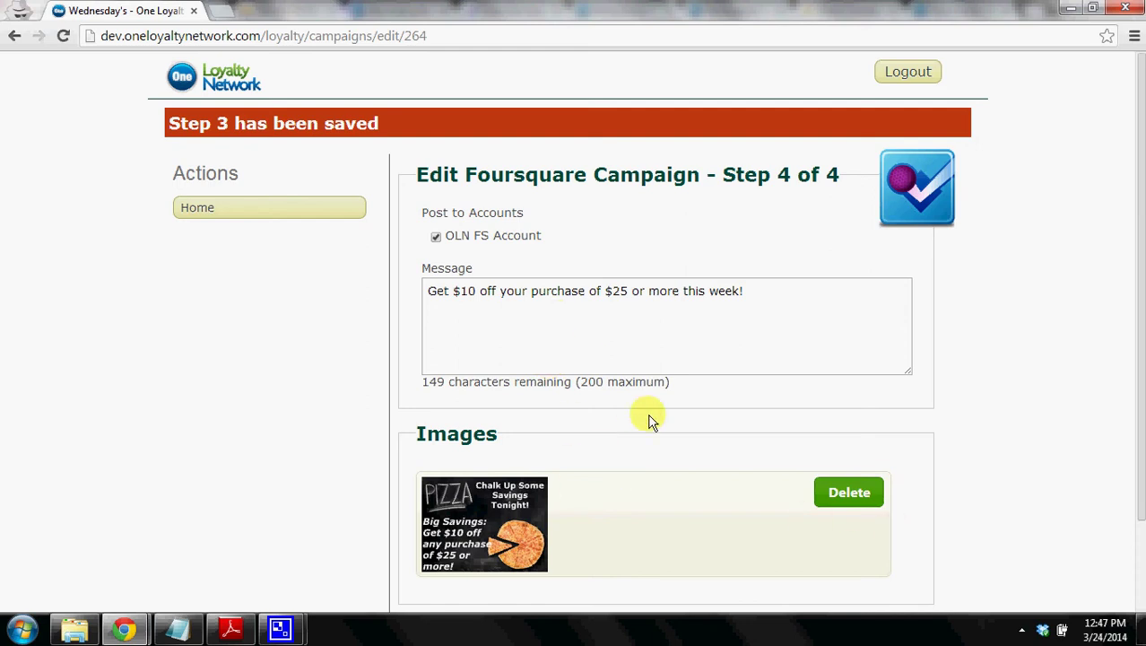
scroll(695, 350, down, 2)
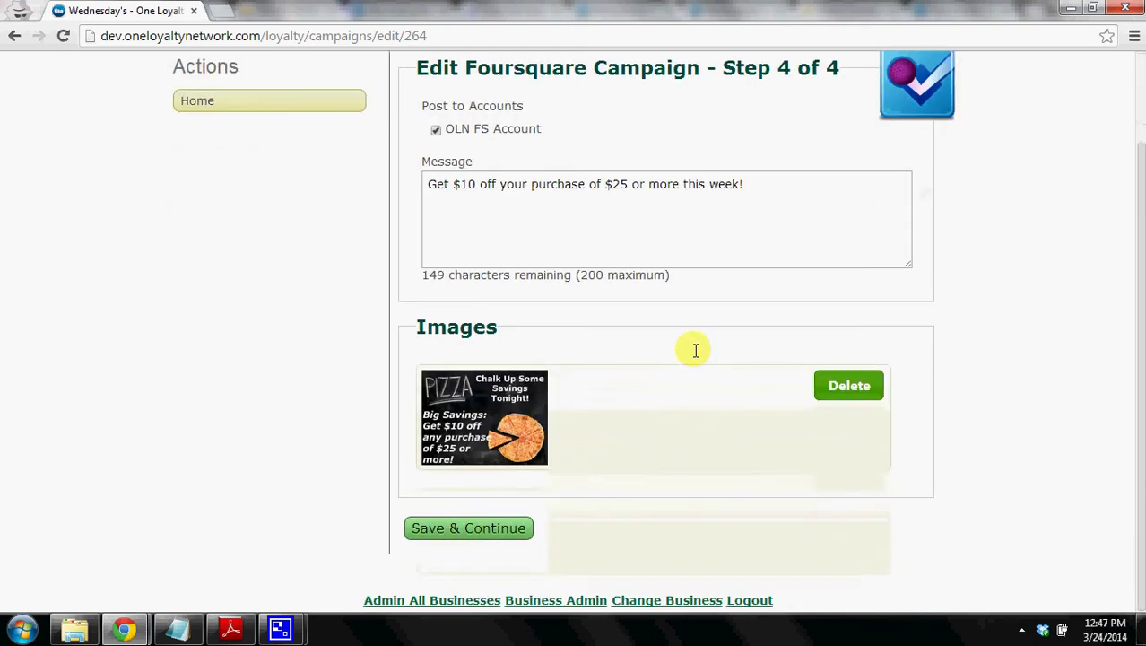
click(504, 529)
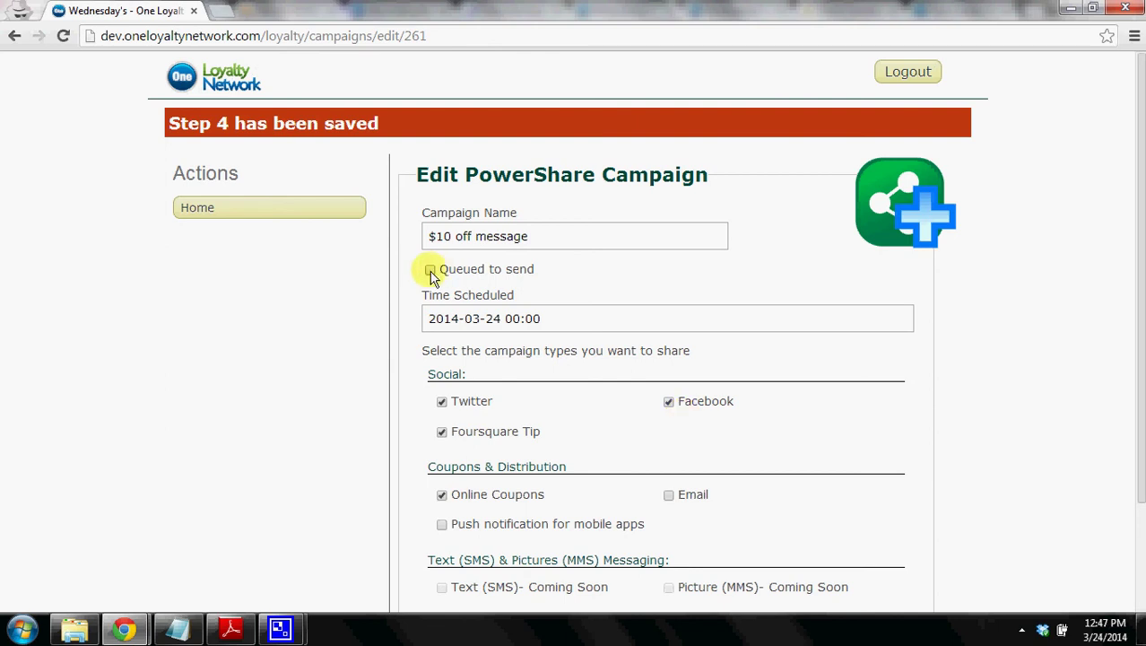
- Leave Queued to send unchecked and save and finish the '$10 off message' campaign
click(431, 270)
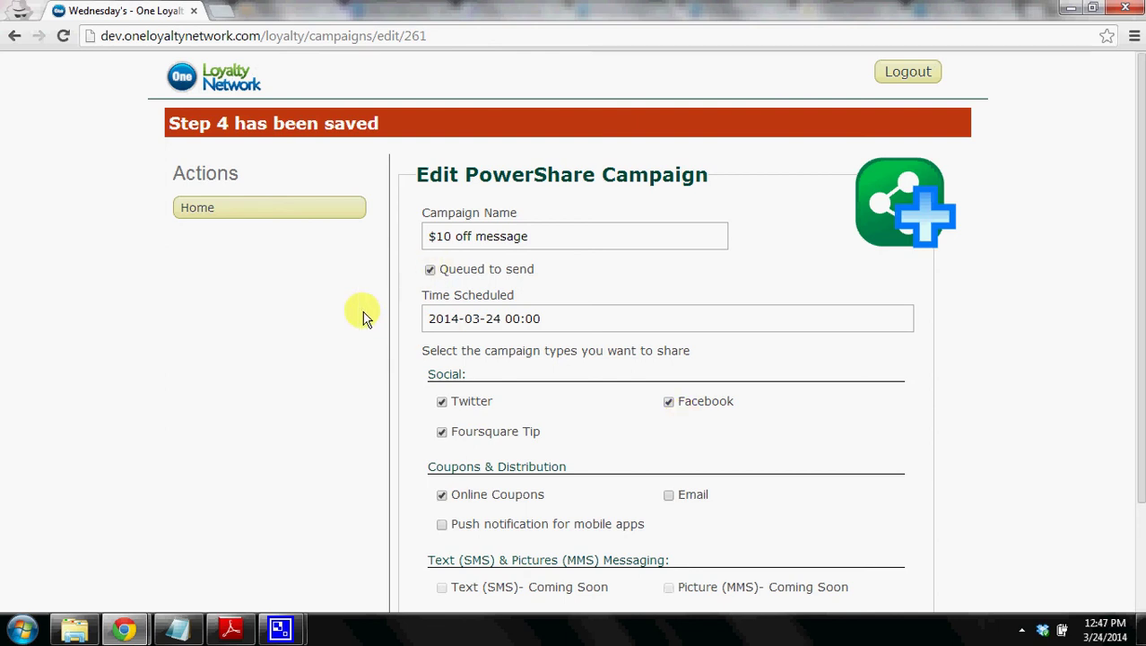
click(431, 270)
scroll(332, 315, down, 3)
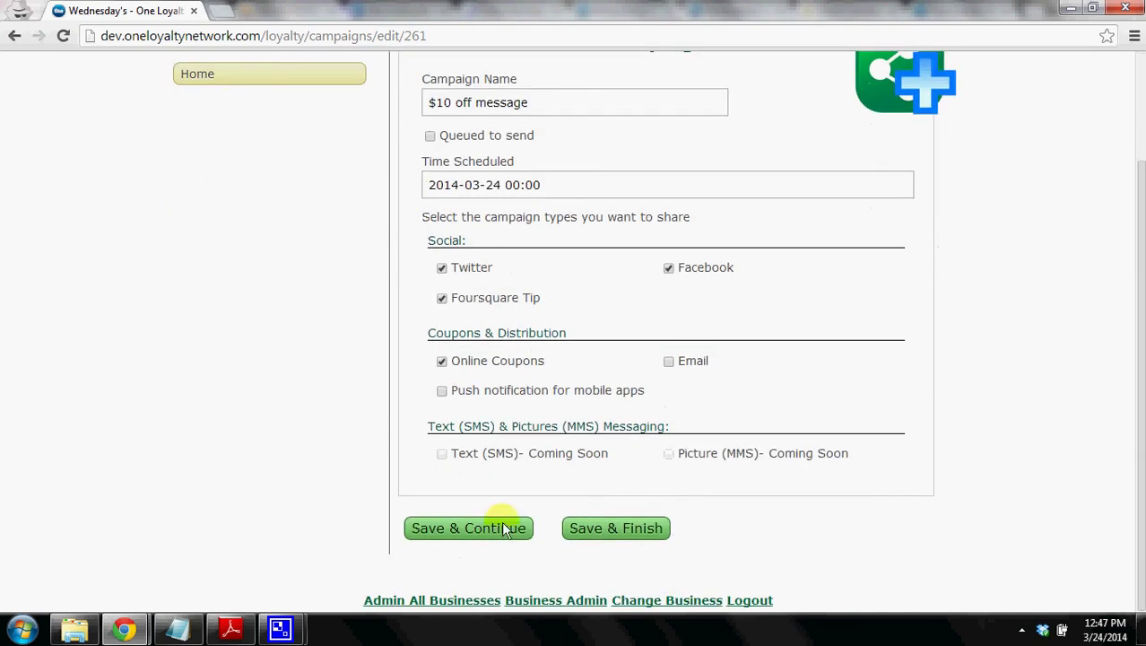
click(566, 531)
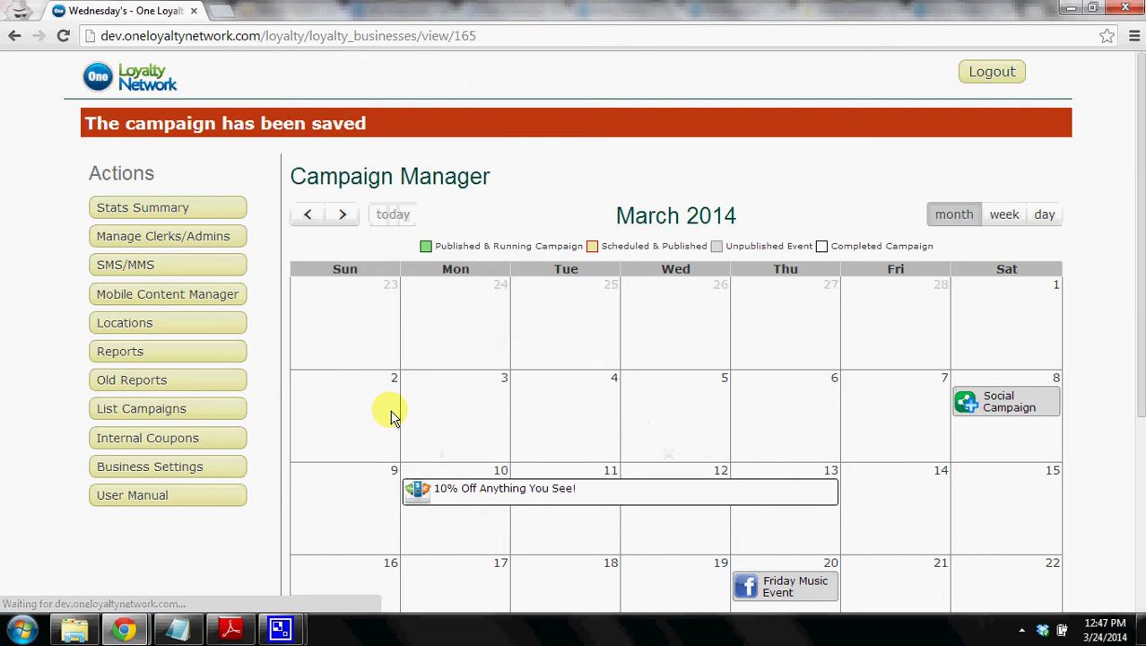
scroll(392, 415, down, 3)
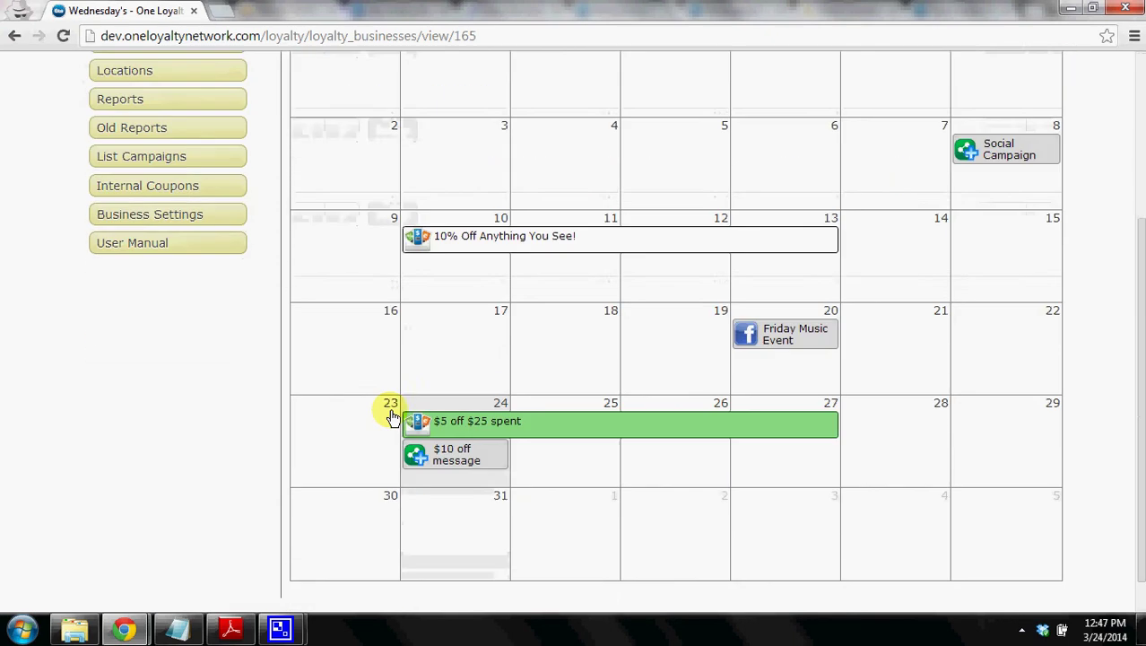
click(494, 469)
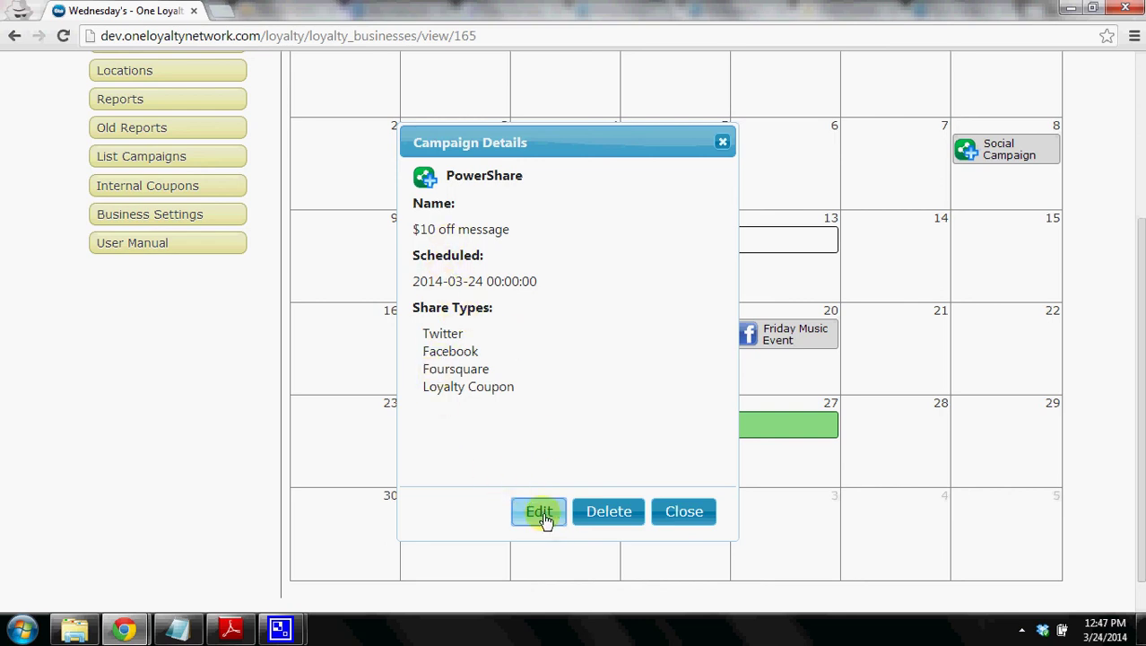
click(686, 518)
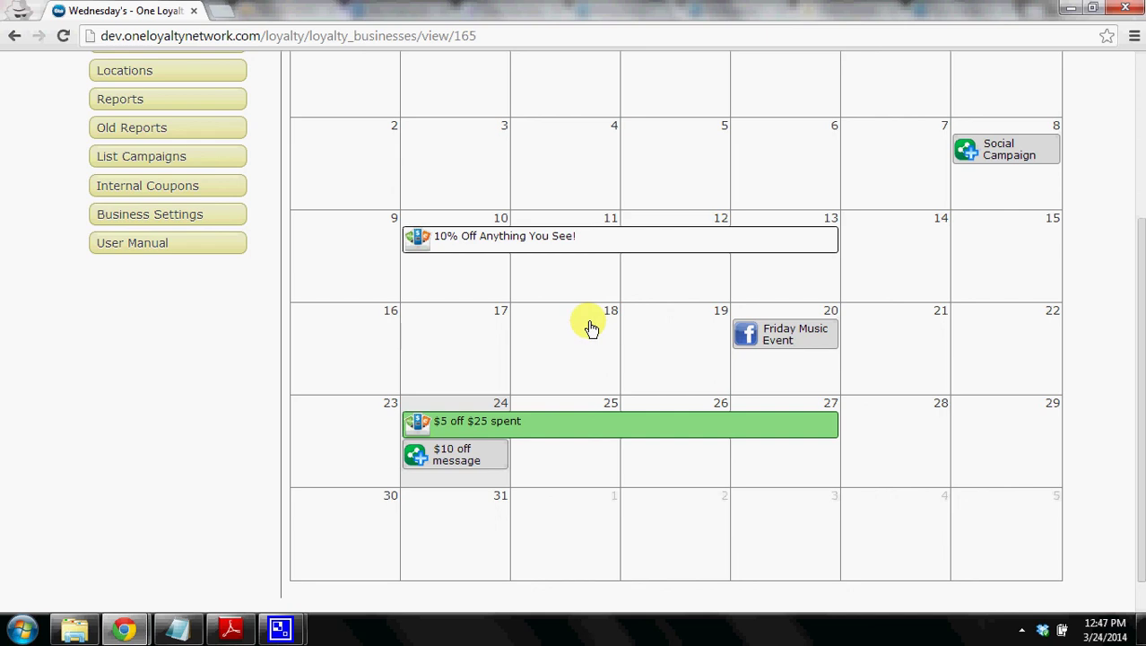
scroll(590, 328, up, 2)
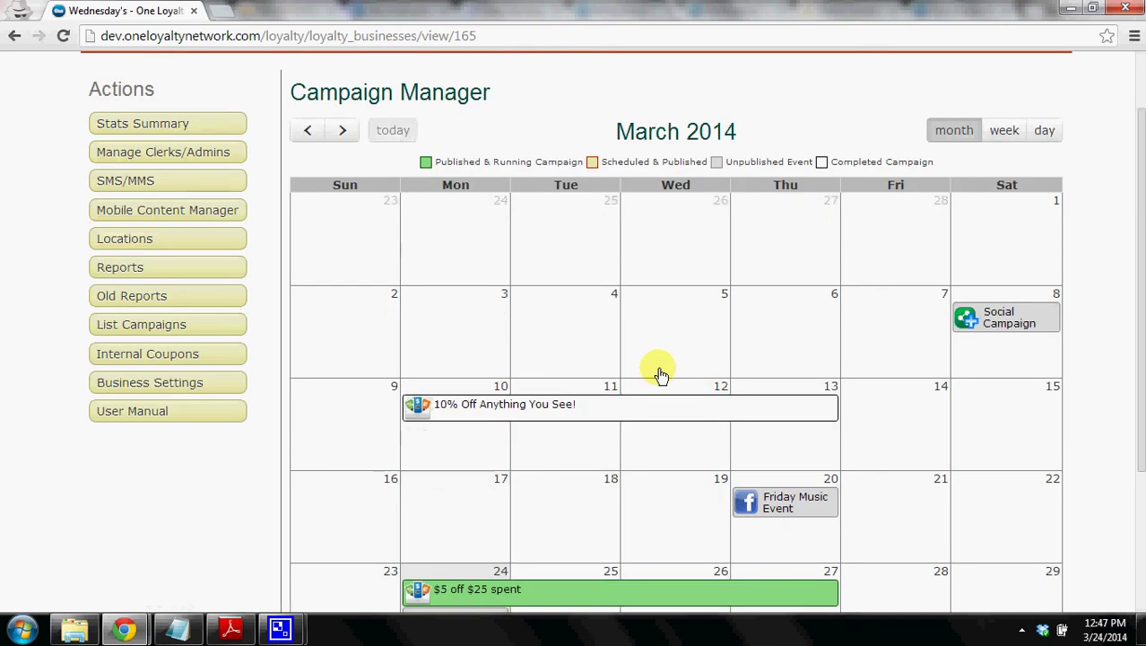
scroll(659, 374, down, 2)
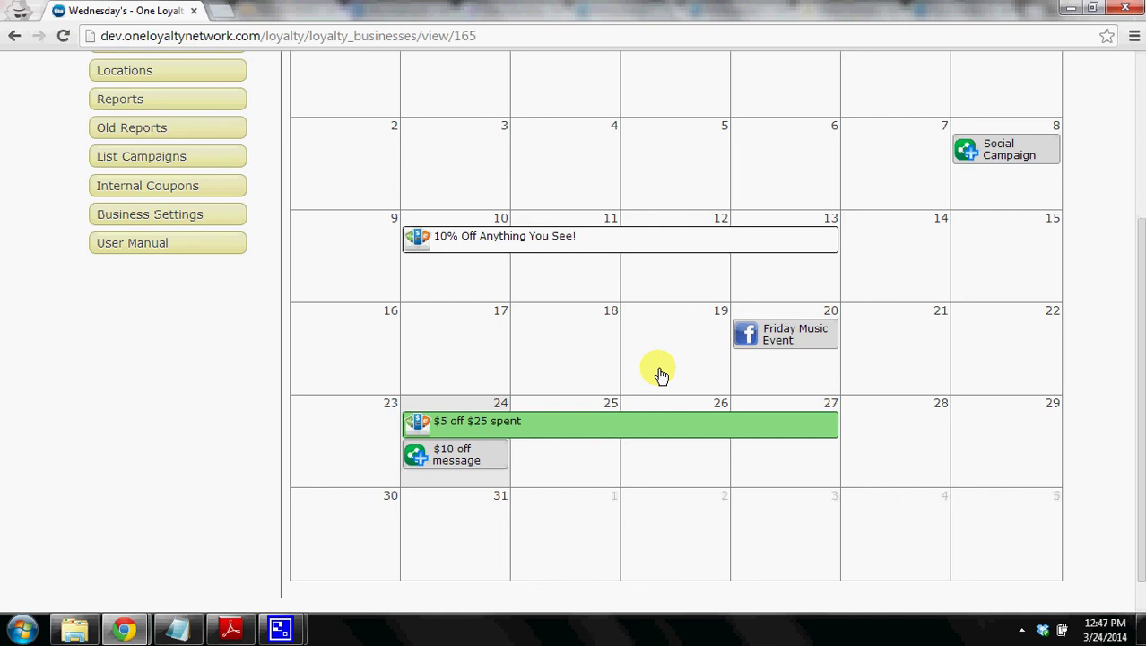
click(480, 455)
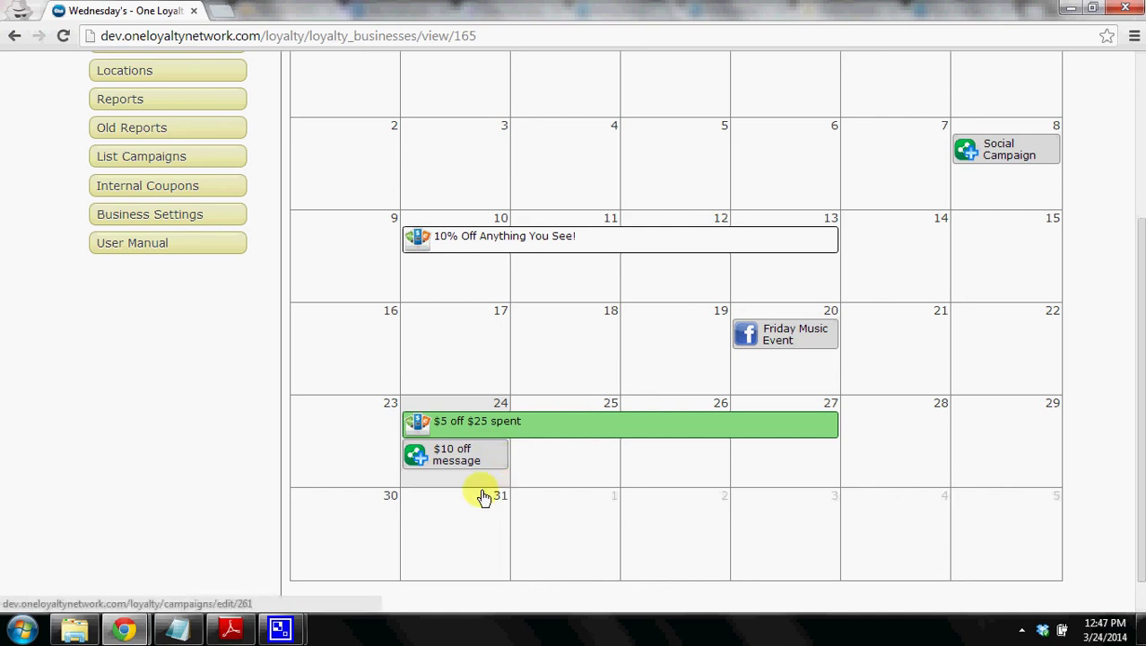
click(536, 512)
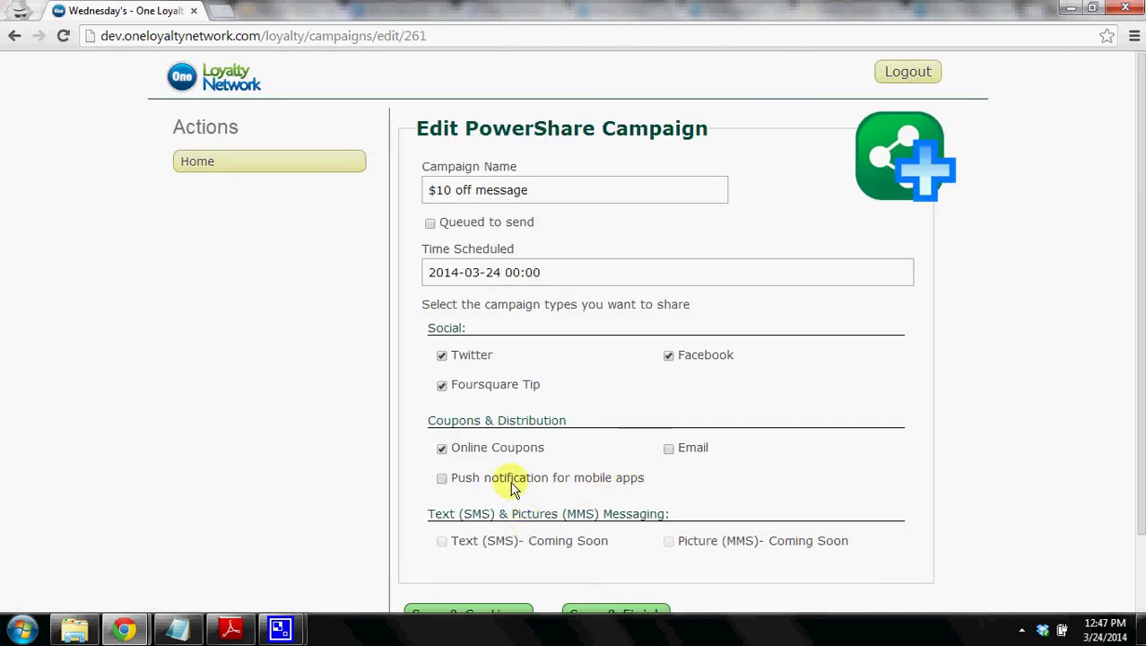
scroll(725, 509, down, 1)
click(647, 529)
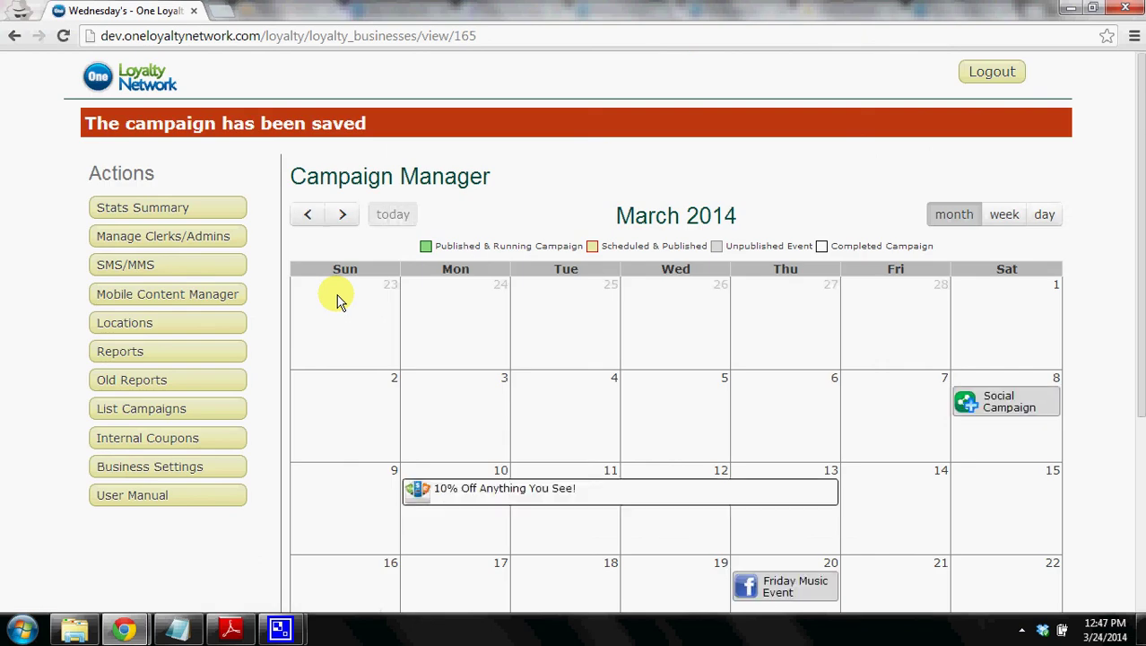
scroll(339, 300, down, 2)
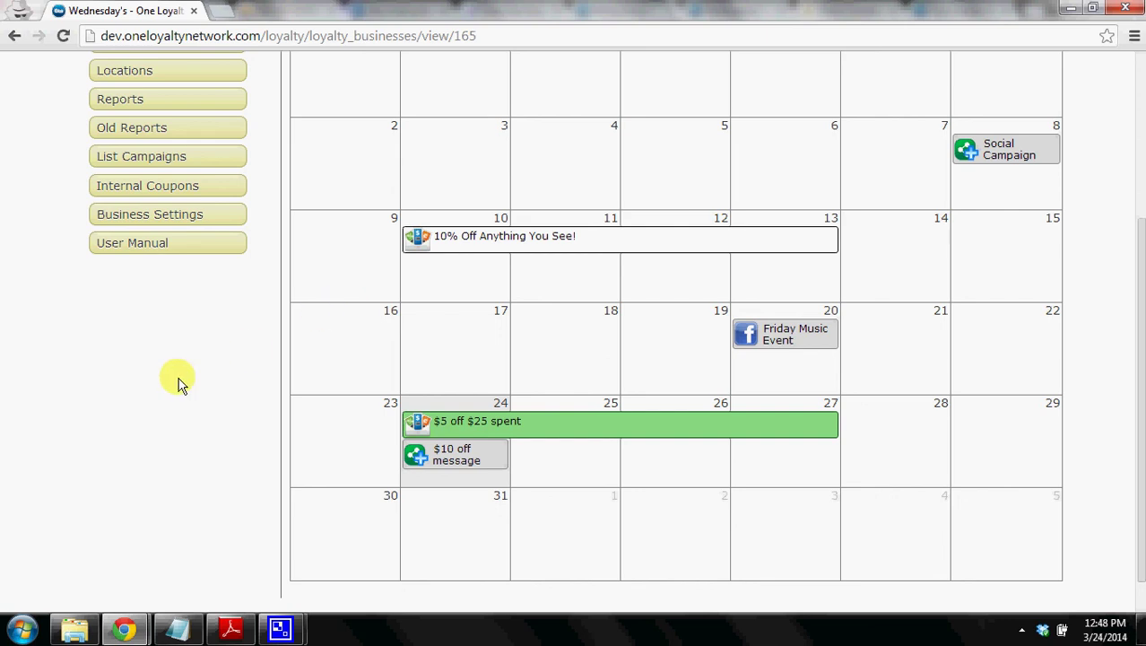
scroll(177, 381, up, 2)
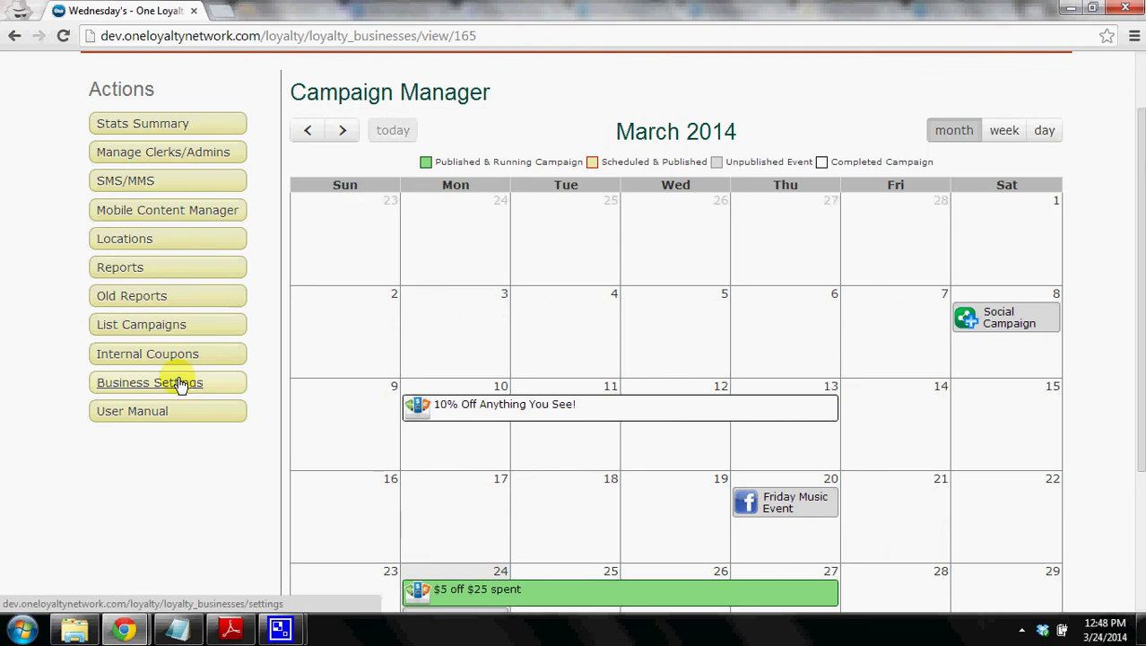
scroll(178, 381, down, 2)
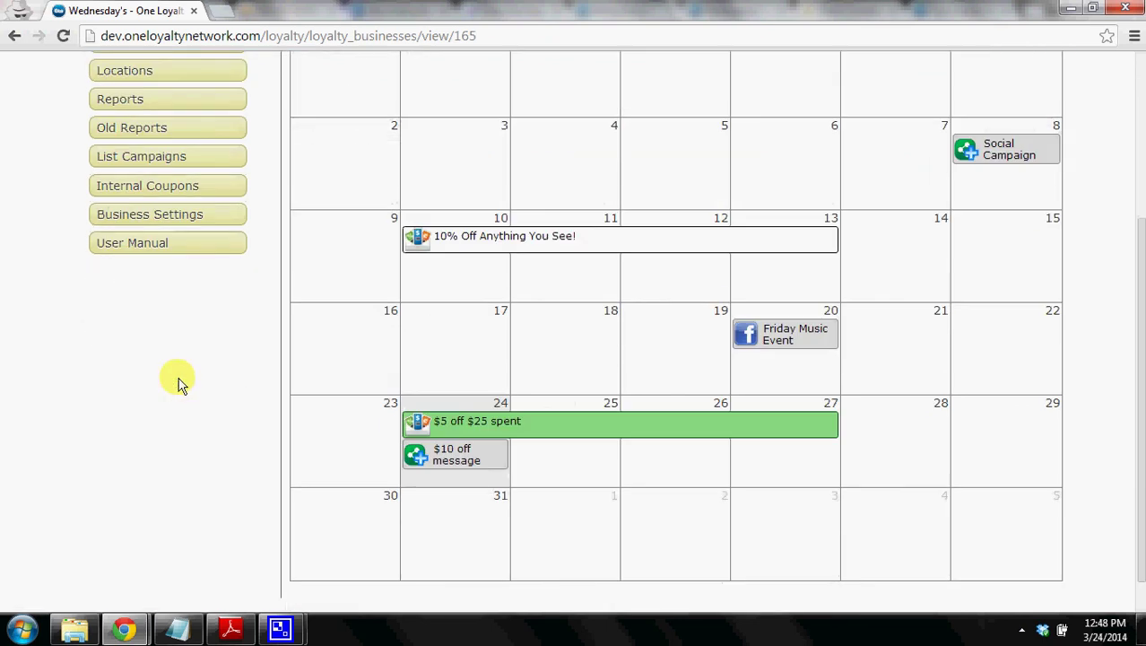
scroll(177, 381, up, 2)
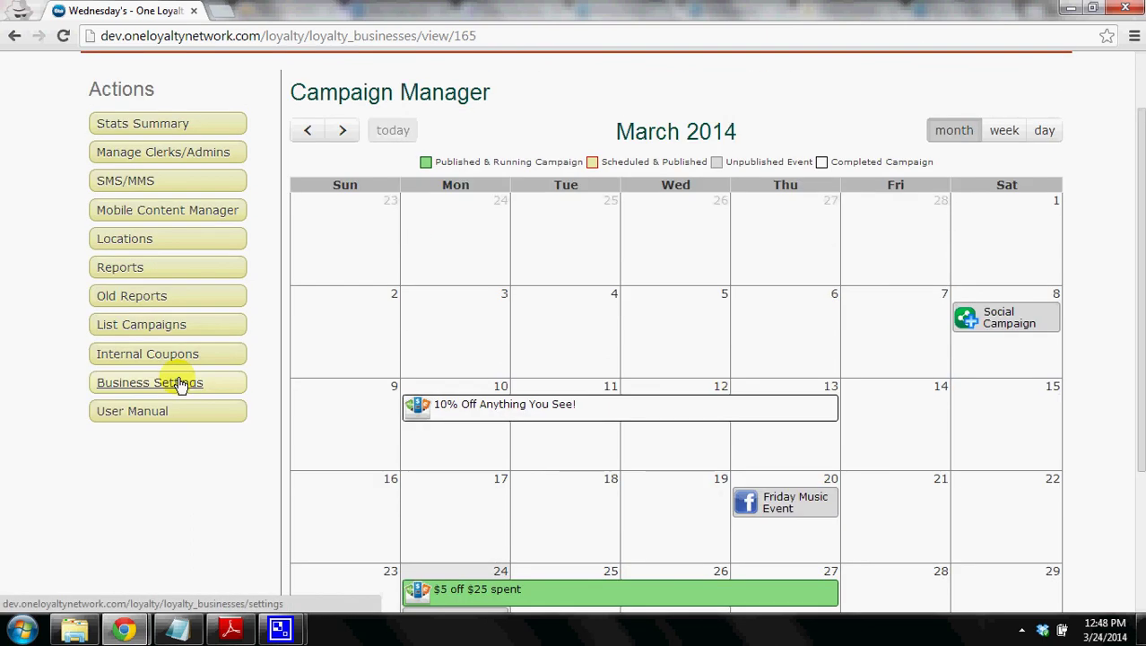